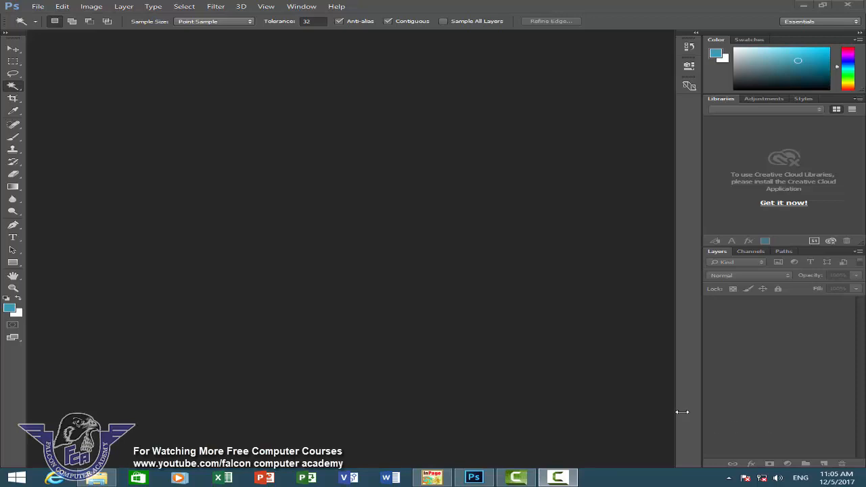
Open the image Little-Girls-Baby-Girls-Party-Wedding-Dress-Suit-Pakistani-Indian-2016-2017.jpg from the male model folder.
{"action": "left_click", "coordinate": [37, 6]}
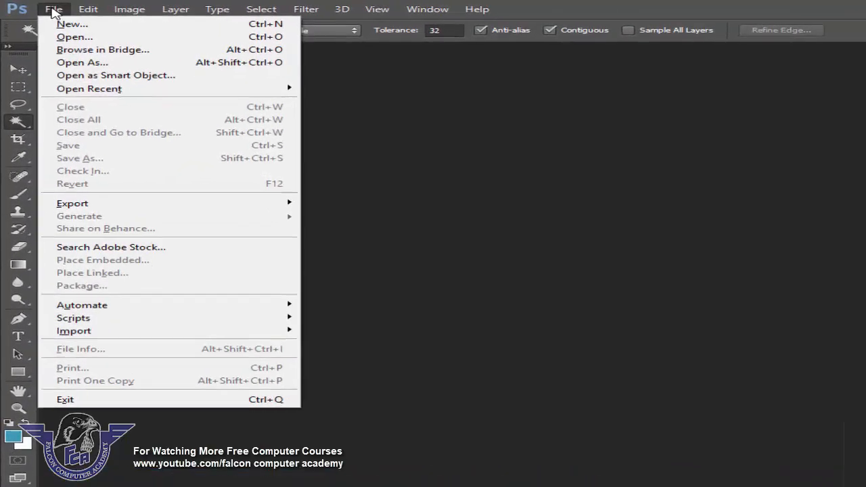
{"action": "left_click", "coordinate": [73, 48]}
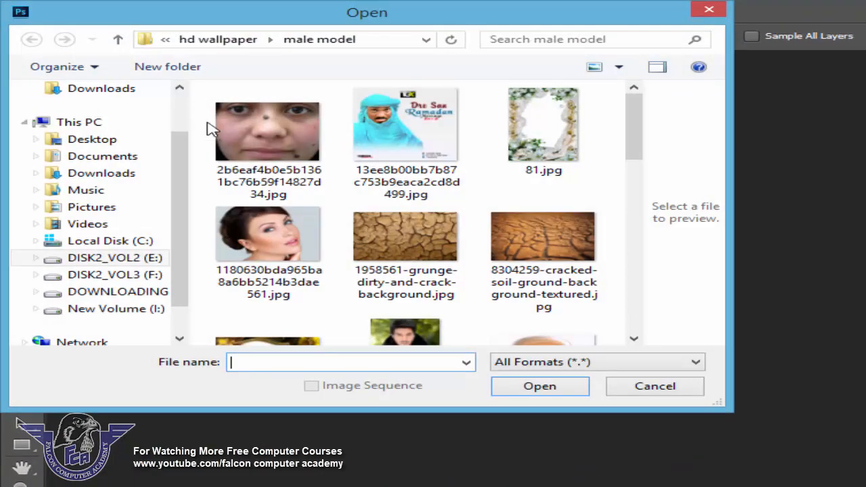
{"action": "left_click_drag", "start_coordinate": [639, 151], "coordinate": [672, 248]}
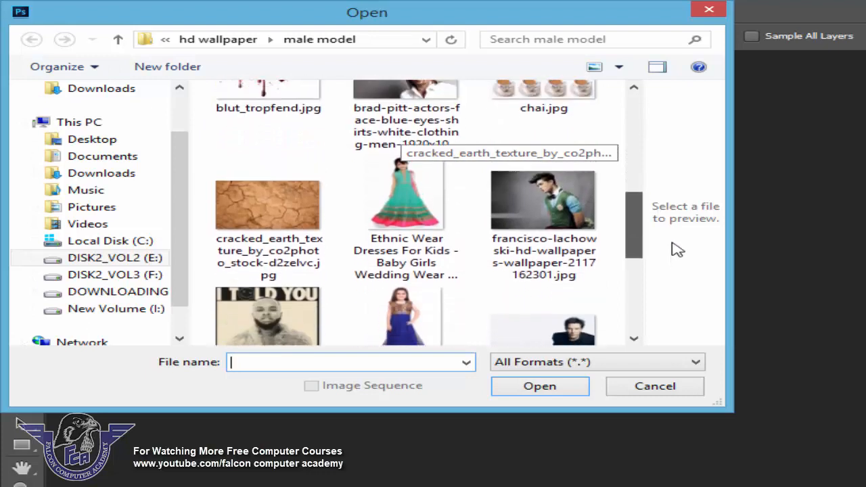
{"action": "left_click", "coordinate": [421, 222]}
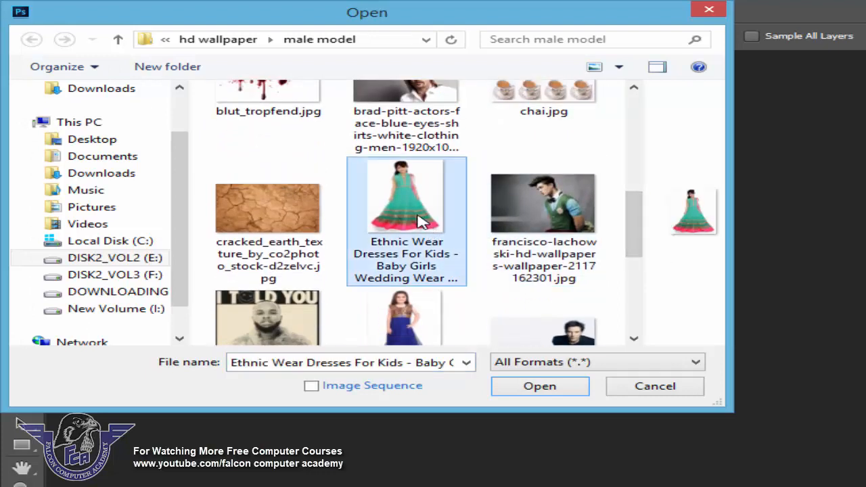
{"action": "left_click", "coordinate": [406, 305]}
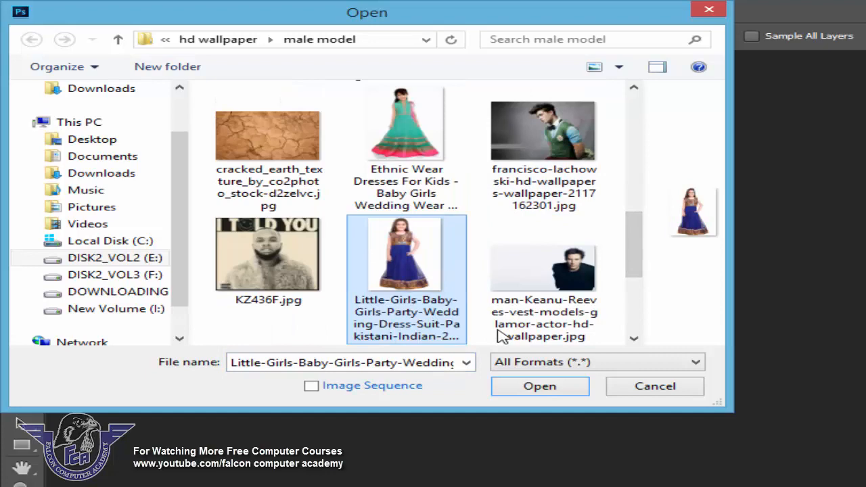
{"action": "left_click", "coordinate": [557, 389]}
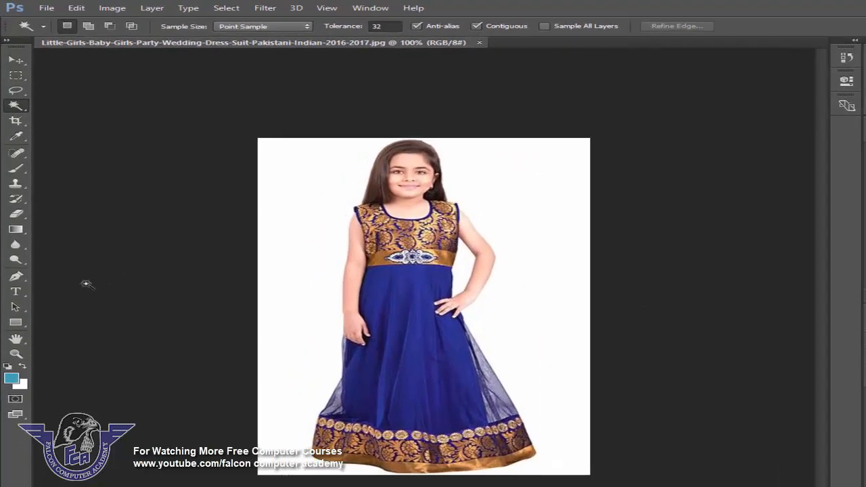
With the Pen tool, zoom into the skirt and place anchor points along the hem's bottom and left edge.
{"action": "left_click", "coordinate": [14, 256]}
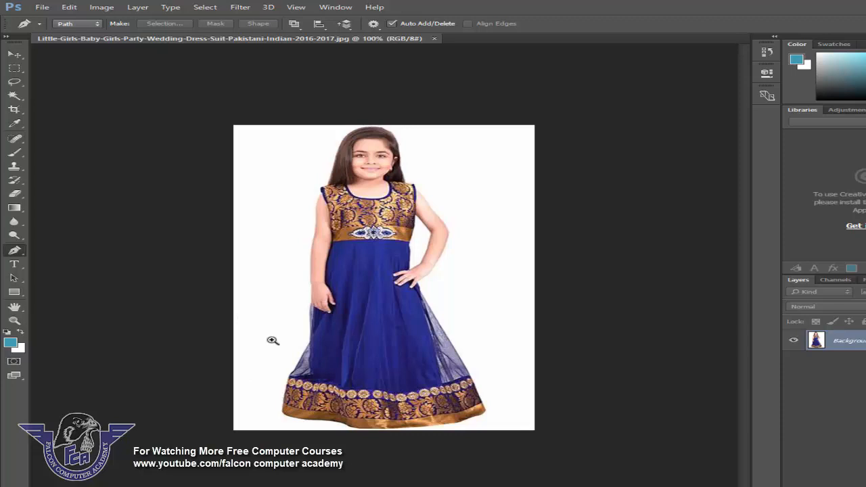
{"action": "left_click_drag", "start_coordinate": [253, 363], "coordinate": [440, 443]}
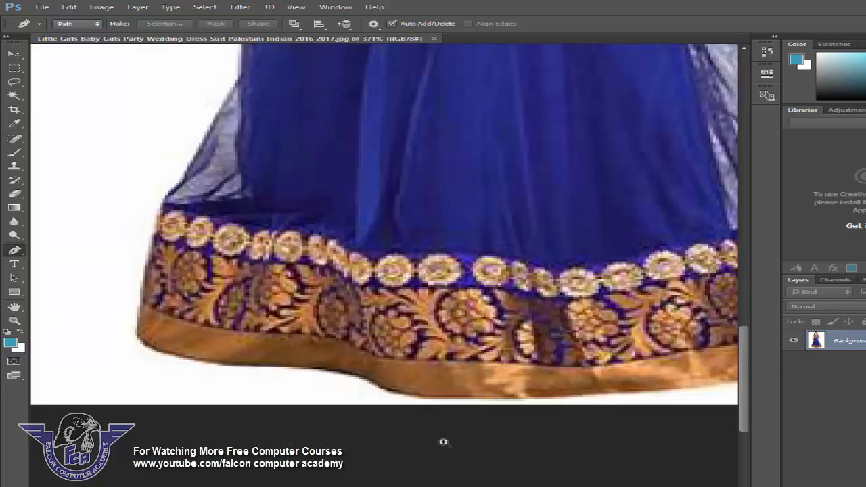
{"action": "left_click", "coordinate": [377, 387]}
{"action": "left_click", "coordinate": [318, 366]}
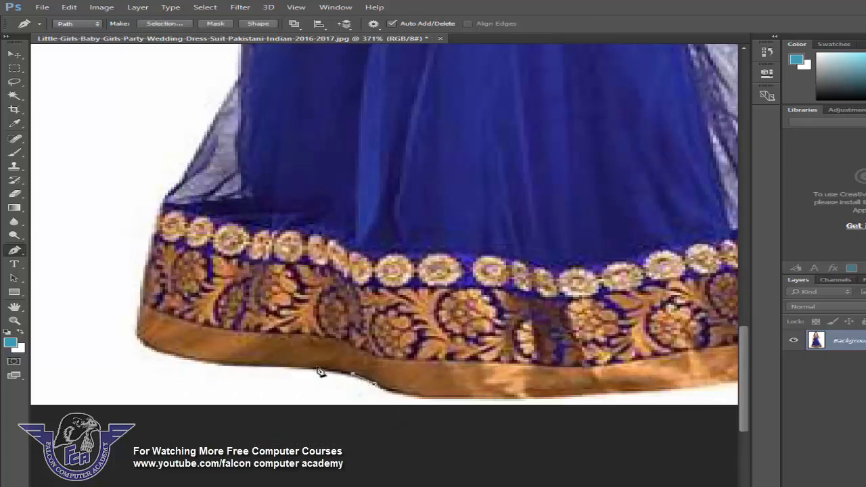
{"action": "left_click", "coordinate": [268, 366]}
{"action": "left_click", "coordinate": [216, 363]}
{"action": "left_click", "coordinate": [193, 358]}
{"action": "left_click", "coordinate": [167, 351]}
{"action": "left_click", "coordinate": [142, 336]}
{"action": "left_click", "coordinate": [142, 302]}
{"action": "left_click", "coordinate": [149, 283]}
{"action": "left_click", "coordinate": [149, 257]}
{"action": "left_click", "coordinate": [157, 238]}
{"action": "left_click", "coordinate": [162, 210]}
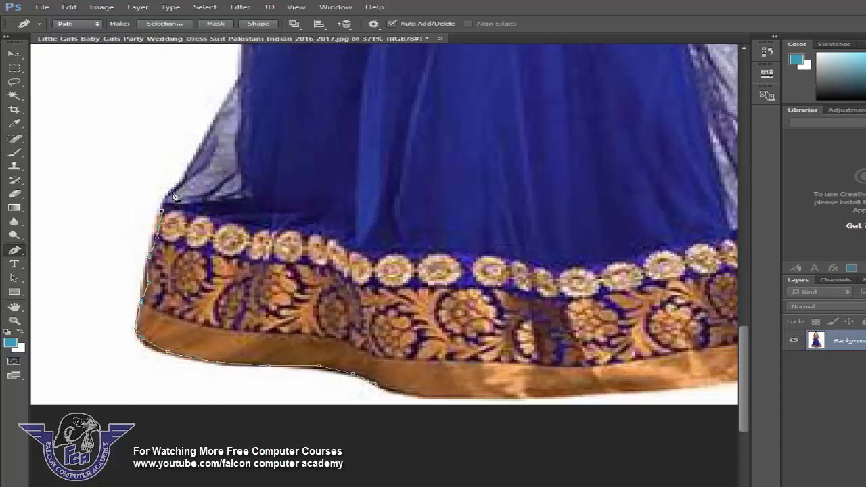
{"action": "left_click", "coordinate": [169, 192]}
{"action": "left_click", "coordinate": [184, 179]}
{"action": "left_click", "coordinate": [230, 96]}
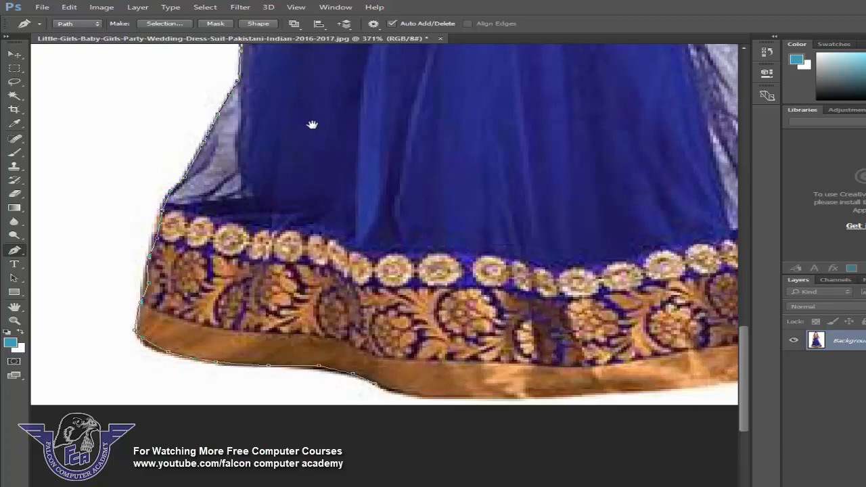
Continue the path with anchor points up the left side of the dress and arm to the shoulder.
{"action": "left_click_drag", "start_coordinate": [333, 96], "coordinate": [309, 443]}
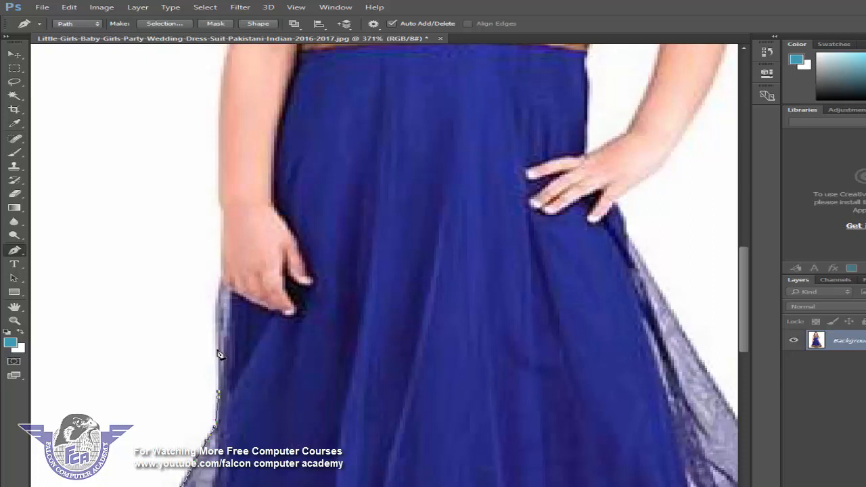
{"action": "left_click", "coordinate": [220, 297]}
{"action": "left_click", "coordinate": [219, 261]}
{"action": "left_click", "coordinate": [220, 228]}
{"action": "left_click", "coordinate": [220, 211]}
{"action": "left_click", "coordinate": [218, 162]}
{"action": "left_click", "coordinate": [218, 113]}
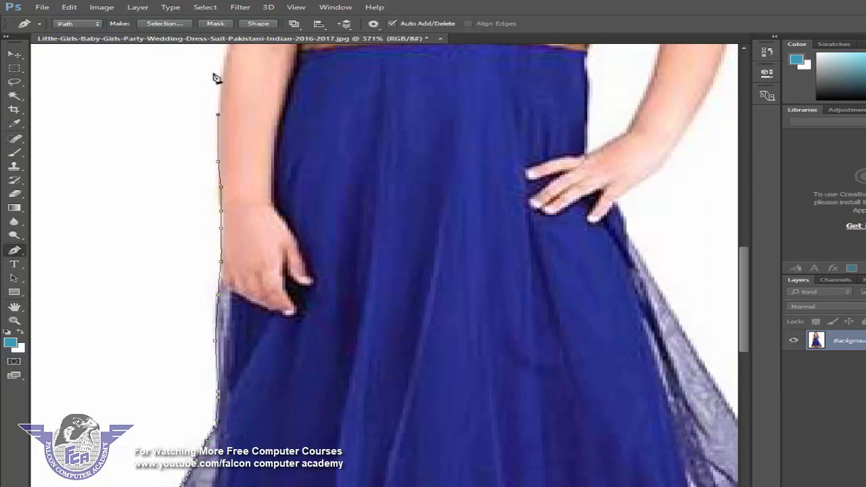
{"action": "left_click", "coordinate": [228, 59]}
{"action": "left_click_drag", "start_coordinate": [394, 81], "coordinate": [382, 446]}
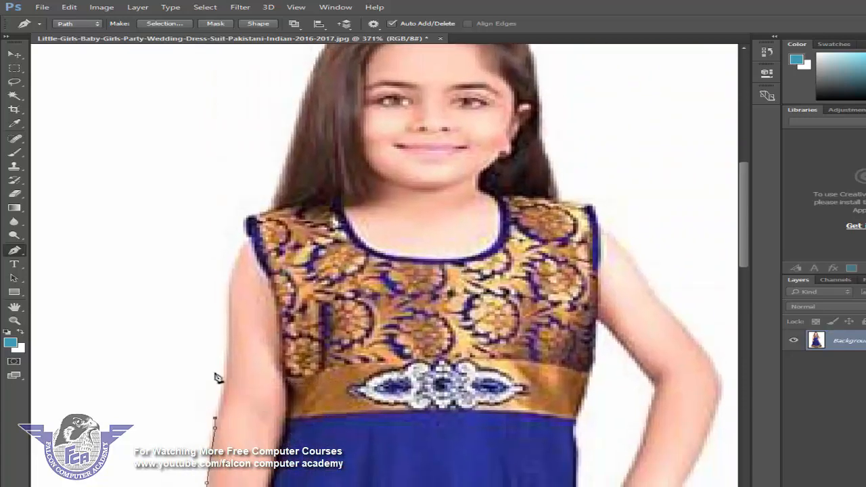
{"action": "left_click", "coordinate": [223, 376]}
{"action": "left_click", "coordinate": [230, 331]}
{"action": "left_click", "coordinate": [231, 291]}
{"action": "left_click", "coordinate": [237, 263]}
{"action": "left_click", "coordinate": [251, 221]}
{"action": "left_click", "coordinate": [274, 200]}
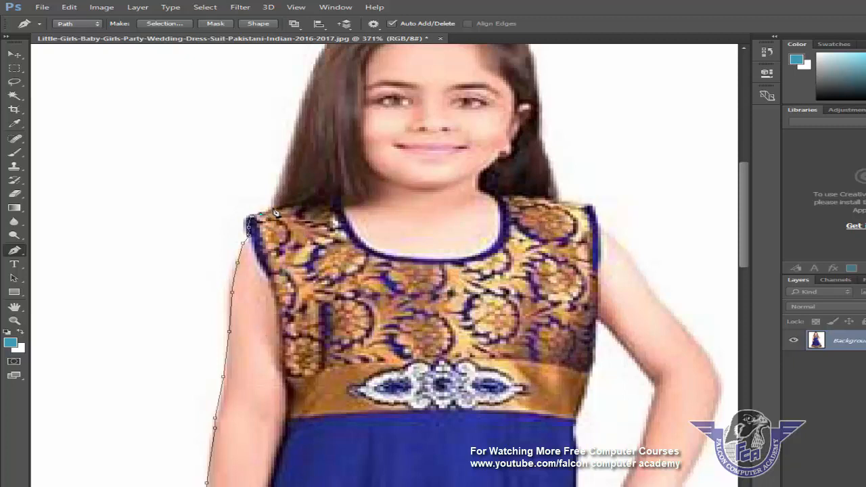
{"action": "left_click", "coordinate": [293, 147]}
Continue the path with anchor points around the top of the hair and down the head's right side.
{"action": "left_click_drag", "start_coordinate": [482, 66], "coordinate": [373, 329]}
{"action": "left_click", "coordinate": [235, 272]}
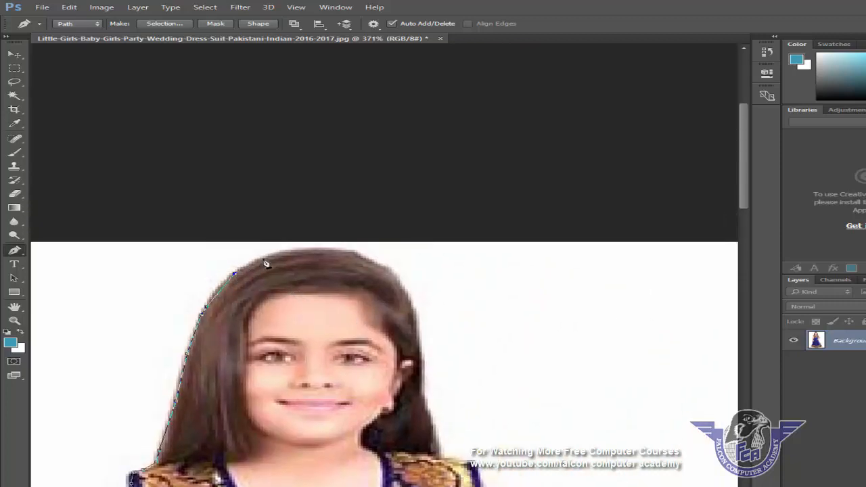
{"action": "left_click", "coordinate": [301, 250]}
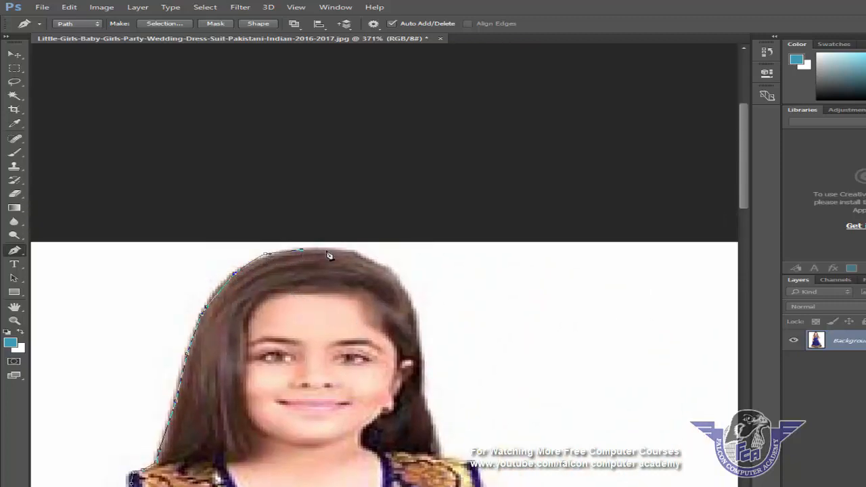
{"action": "left_click", "coordinate": [370, 262]}
{"action": "left_click", "coordinate": [411, 308]}
{"action": "left_click", "coordinate": [417, 330]}
{"action": "left_click", "coordinate": [422, 348]}
{"action": "left_click", "coordinate": [422, 364]}
{"action": "left_click", "coordinate": [423, 387]}
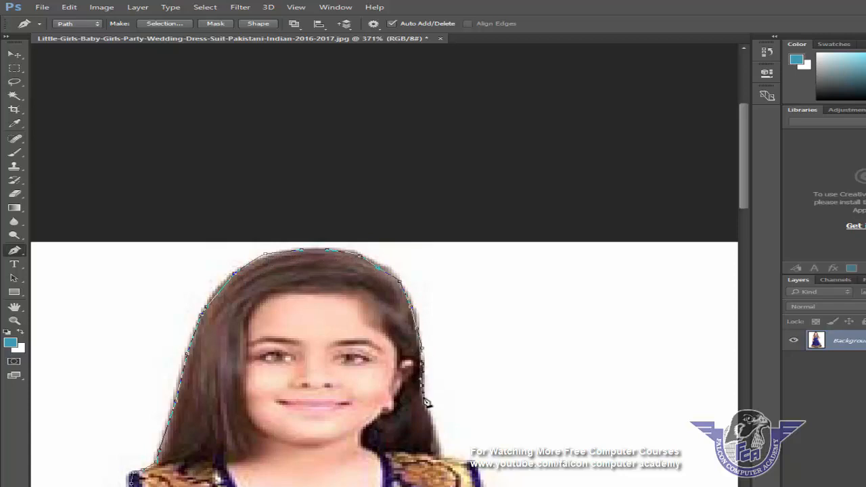
{"action": "left_click", "coordinate": [425, 409]}
{"action": "left_click", "coordinate": [431, 429]}
{"action": "left_click", "coordinate": [441, 448]}
{"action": "left_click", "coordinate": [444, 455]}
{"action": "left_click", "coordinate": [456, 460]}
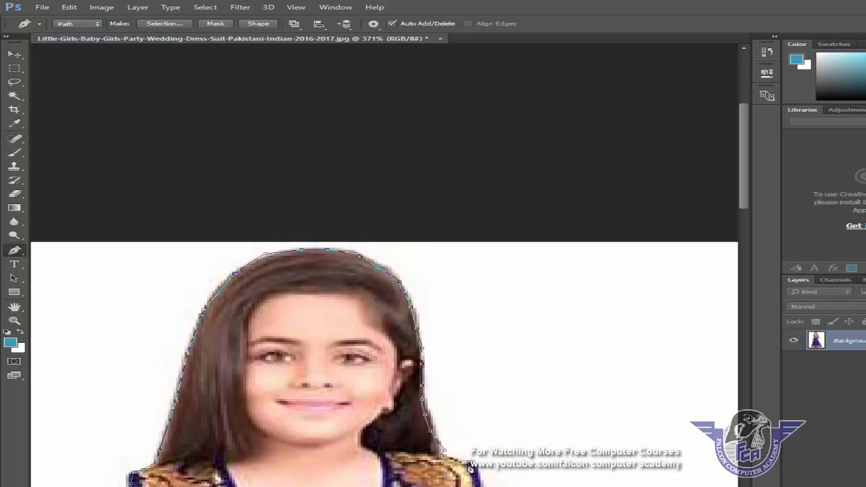
{"action": "left_click", "coordinate": [466, 464]}
{"action": "left_click", "coordinate": [492, 486]}
Continue the path with anchor points down the right arm and around the hand on the hip.
{"action": "left_click_drag", "start_coordinate": [551, 485], "coordinate": [463, 112]}
{"action": "left_click", "coordinate": [427, 140]}
{"action": "left_click", "coordinate": [439, 155]}
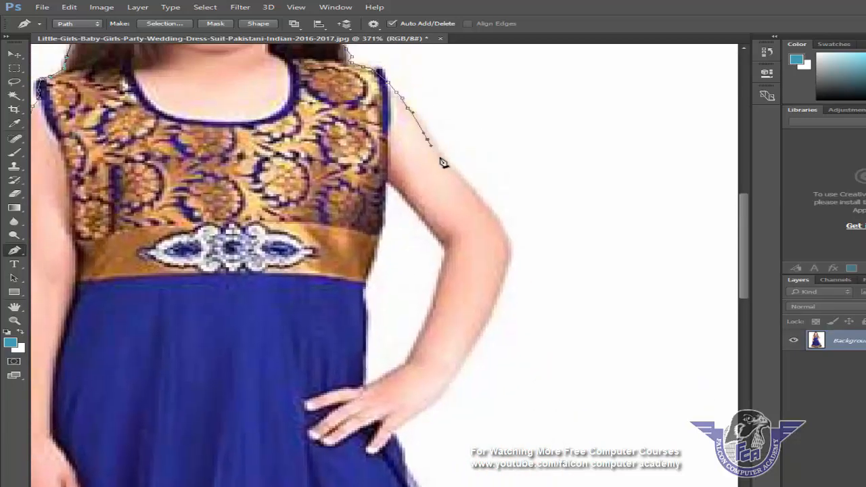
{"action": "left_click", "coordinate": [452, 171]}
{"action": "left_click", "coordinate": [468, 186]}
{"action": "left_click", "coordinate": [480, 205]}
{"action": "left_click", "coordinate": [498, 226]}
{"action": "left_click", "coordinate": [508, 240]}
{"action": "left_click", "coordinate": [508, 261]}
{"action": "left_click", "coordinate": [505, 274]}
{"action": "left_click", "coordinate": [497, 293]}
{"action": "left_click", "coordinate": [482, 330]}
{"action": "left_click", "coordinate": [466, 361]}
{"action": "left_click", "coordinate": [455, 378]}
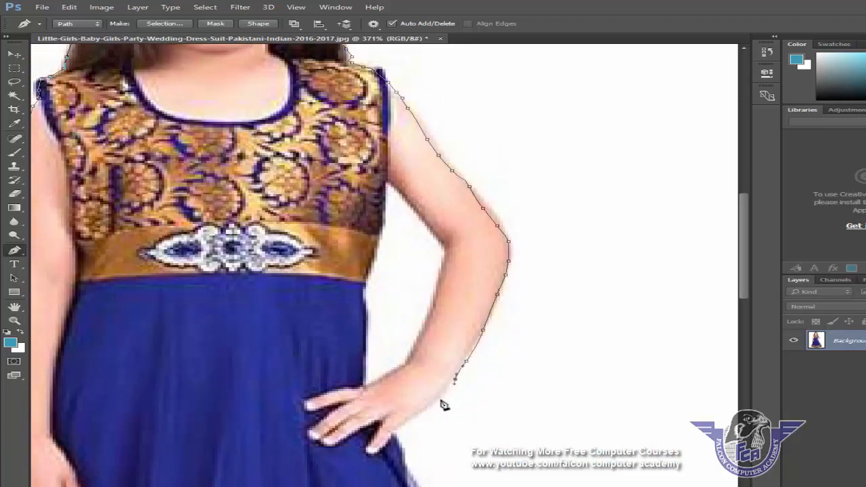
{"action": "left_click", "coordinate": [440, 397]}
{"action": "left_click", "coordinate": [429, 407]}
{"action": "left_click", "coordinate": [419, 416]}
{"action": "left_click", "coordinate": [408, 423]}
{"action": "left_click", "coordinate": [398, 433]}
{"action": "left_click", "coordinate": [404, 455]}
Trace the right side of the skirt and along the hem back to the first anchor to close the path.
{"action": "left_click_drag", "start_coordinate": [384, 485], "coordinate": [314, 253]}
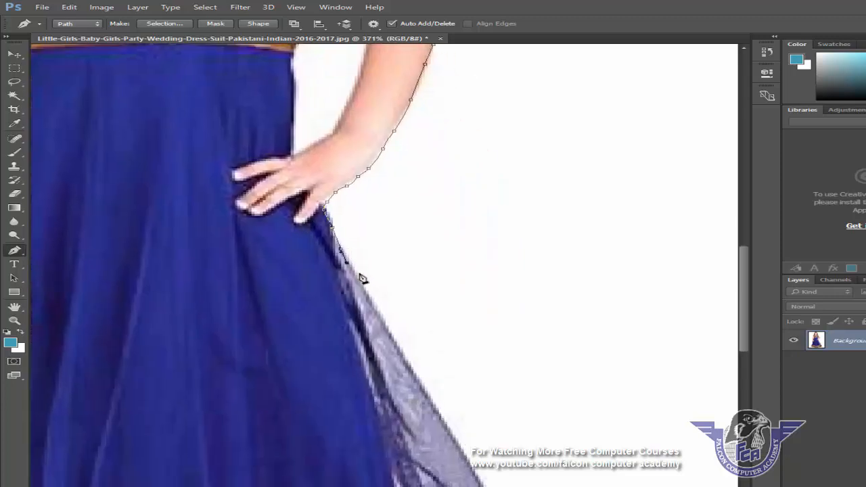
{"action": "left_click", "coordinate": [361, 287]}
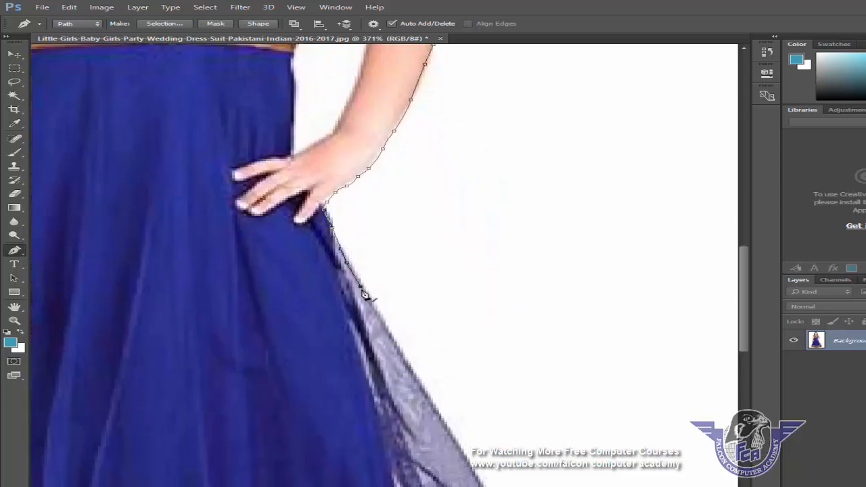
{"action": "left_click", "coordinate": [428, 401]}
{"action": "left_click", "coordinate": [462, 458]}
{"action": "left_click_drag", "start_coordinate": [467, 484], "coordinate": [425, 218]}
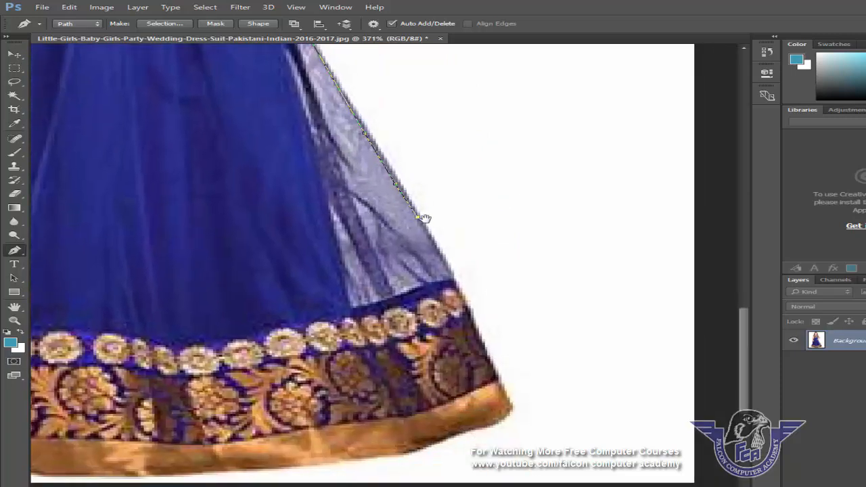
{"action": "left_click", "coordinate": [460, 292]}
{"action": "left_click", "coordinate": [479, 339]}
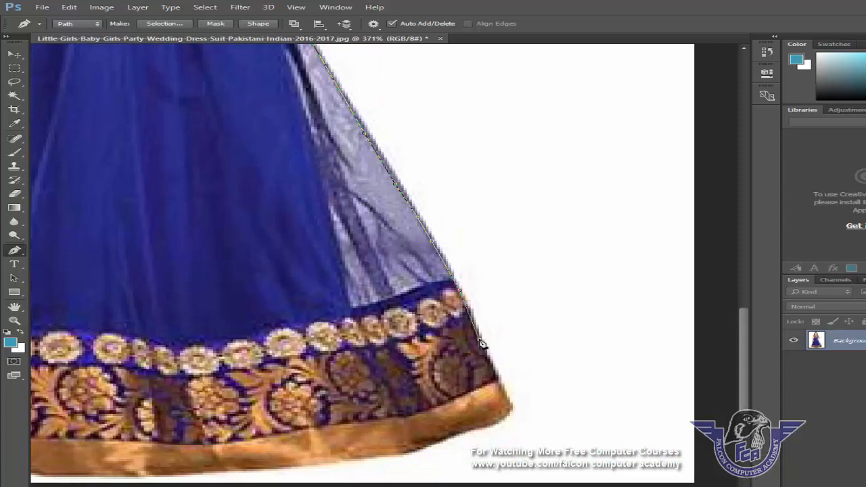
{"action": "left_click", "coordinate": [497, 379]}
{"action": "left_click", "coordinate": [507, 417]}
{"action": "left_click", "coordinate": [468, 433]}
{"action": "left_click_drag", "start_coordinate": [358, 464], "coordinate": [604, 342]}
{"action": "left_click", "coordinate": [636, 365]}
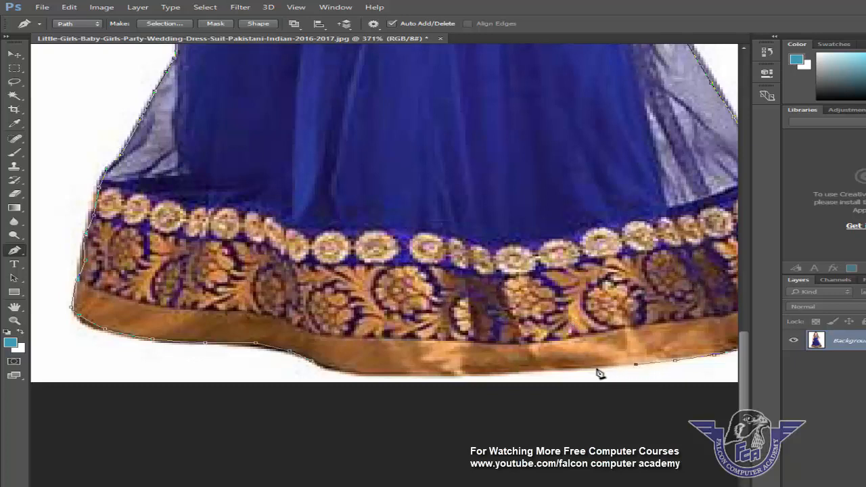
{"action": "left_click", "coordinate": [586, 370]}
{"action": "left_click", "coordinate": [532, 372]}
{"action": "left_click", "coordinate": [493, 374]}
{"action": "left_click", "coordinate": [371, 374]}
{"action": "left_click", "coordinate": [338, 371]}
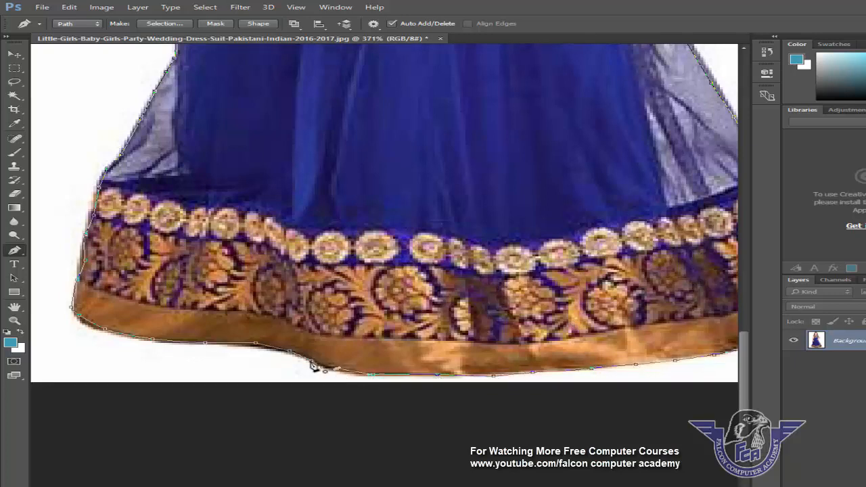
{"action": "left_click", "coordinate": [312, 362]}
Convert the closed path into a selection with a 2-pixel feather radius and copy the selected girl.
{"action": "key", "text": "ctrl+0"}
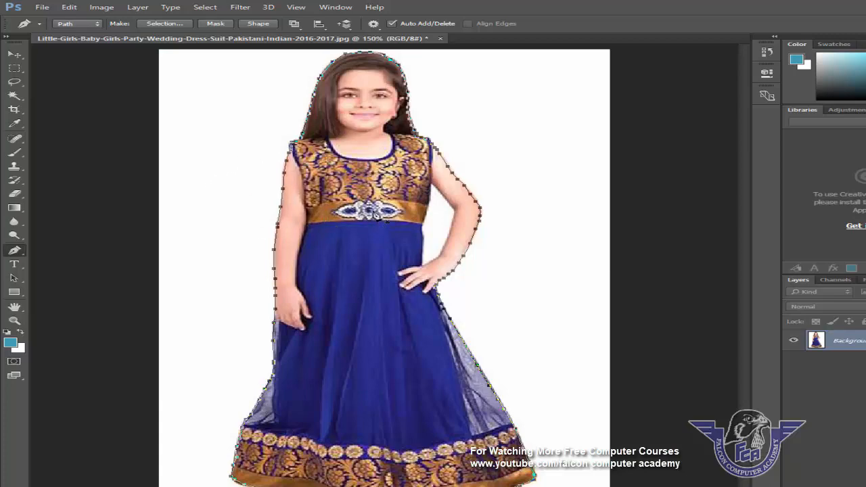
{"action": "right_click", "coordinate": [382, 192]}
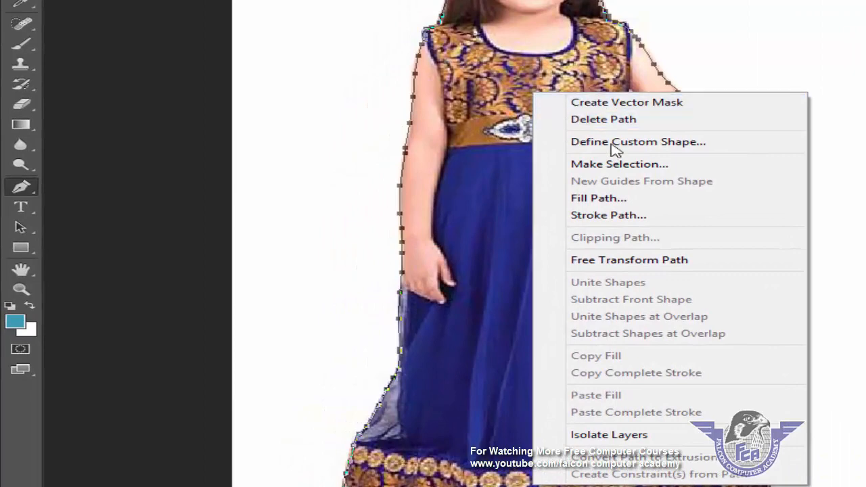
{"action": "left_click", "coordinate": [629, 164]}
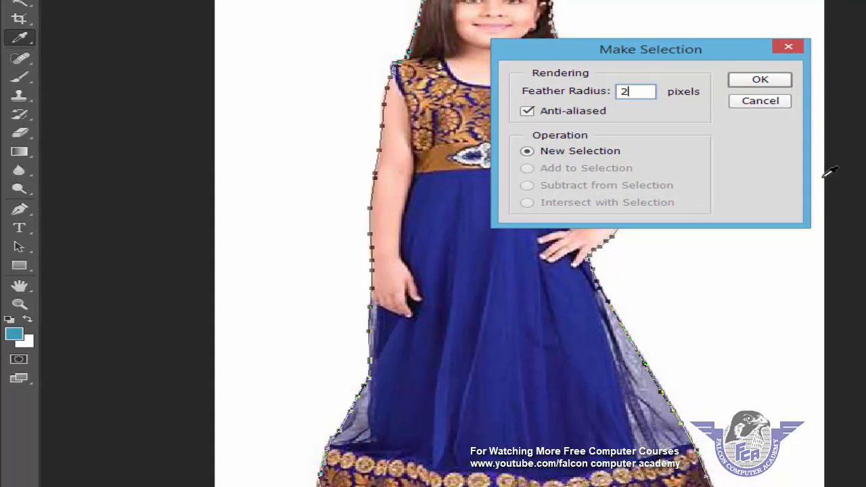
{"action": "left_click", "coordinate": [759, 81]}
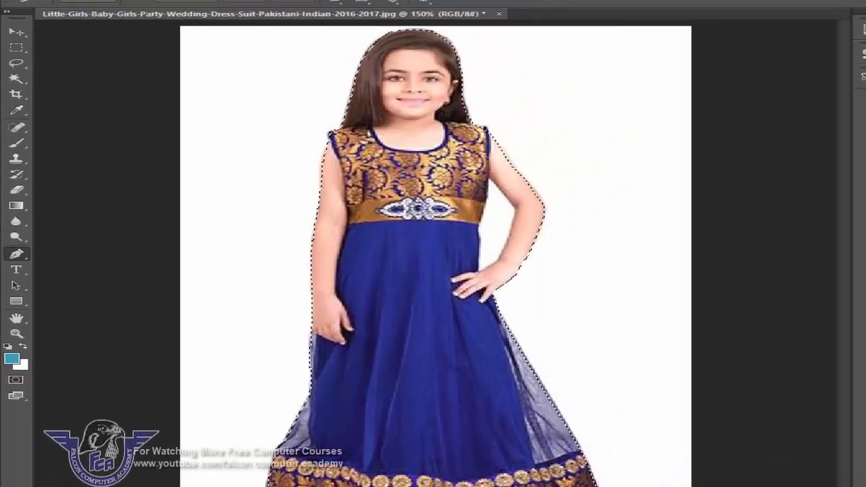
{"action": "left_click", "coordinate": [66, 6]}
{"action": "left_click", "coordinate": [80, 35]}
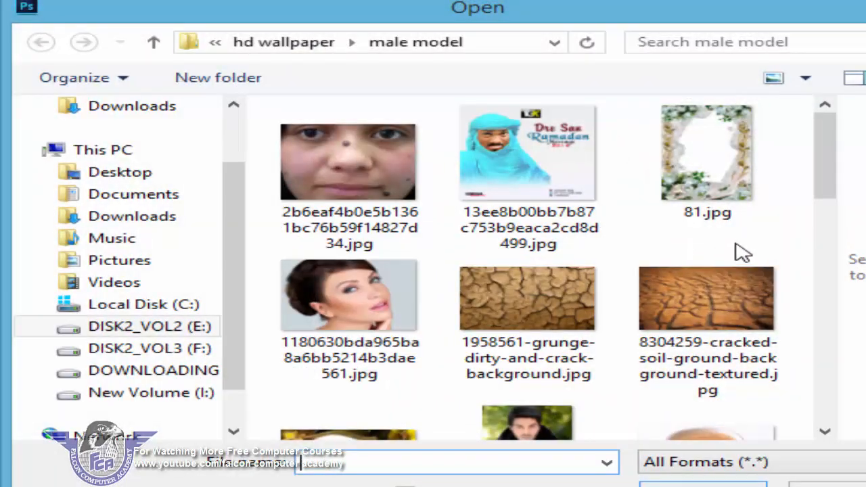
Open the background image F3.jpg from the photoshop ideas folder.
{"action": "left_click_drag", "start_coordinate": [834, 155], "coordinate": [838, 240]}
{"action": "left_click", "coordinate": [700, 284]}
{"action": "key", "text": "alt+Up"}
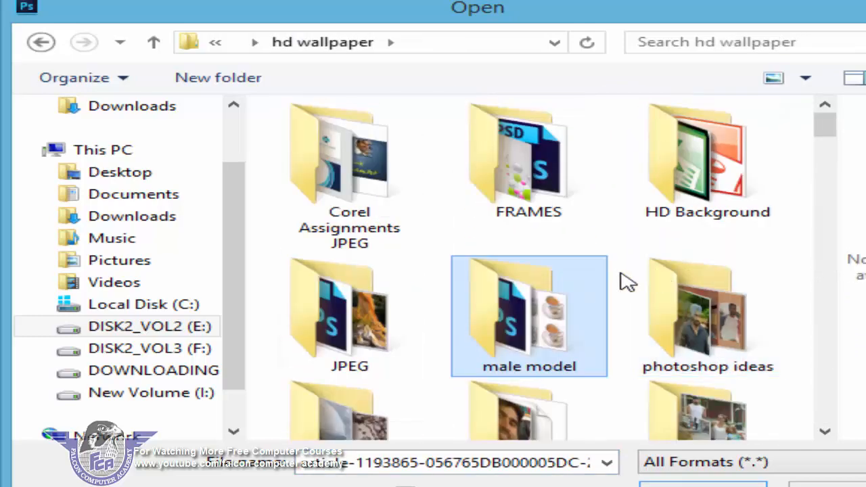
{"action": "double_click", "coordinate": [676, 332]}
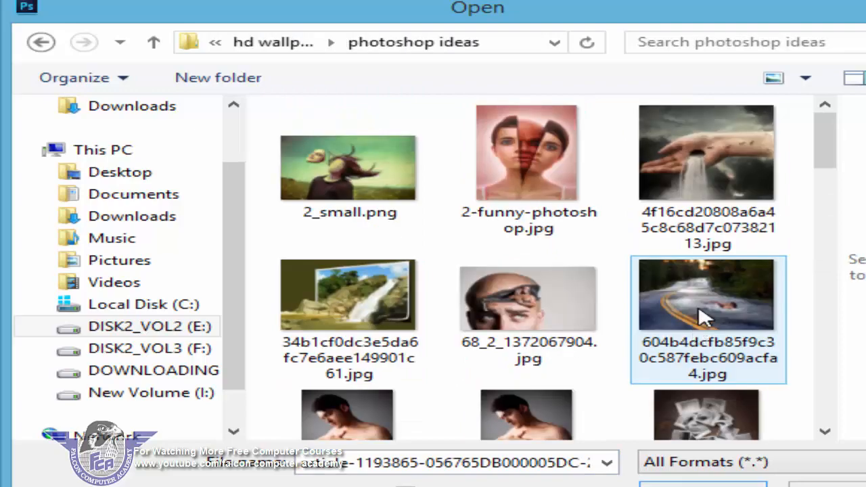
{"action": "scroll", "coordinate": [704, 311], "scroll_direction": "down", "scroll_amount": 3}
{"action": "scroll", "coordinate": [708, 297], "scroll_direction": "down", "scroll_amount": 6}
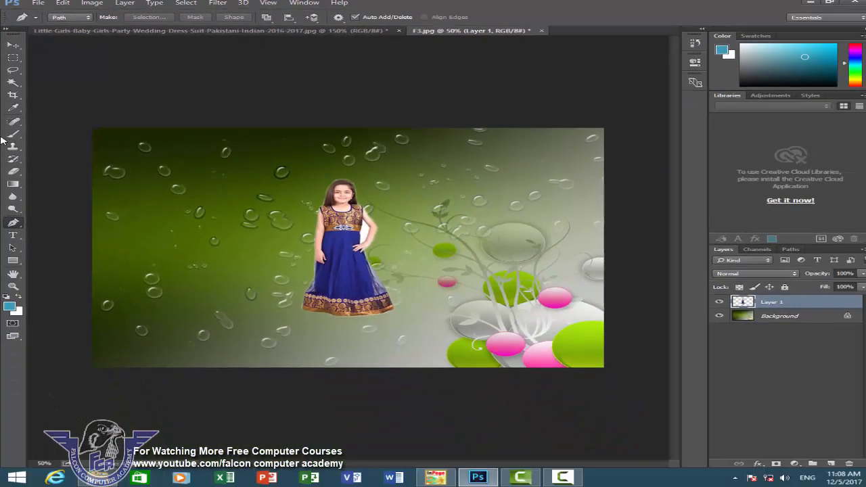
Paste the girl into F3.jpg as a new layer and move her to the lower-left corner of the background.
{"action": "left_click", "coordinate": [13, 44]}
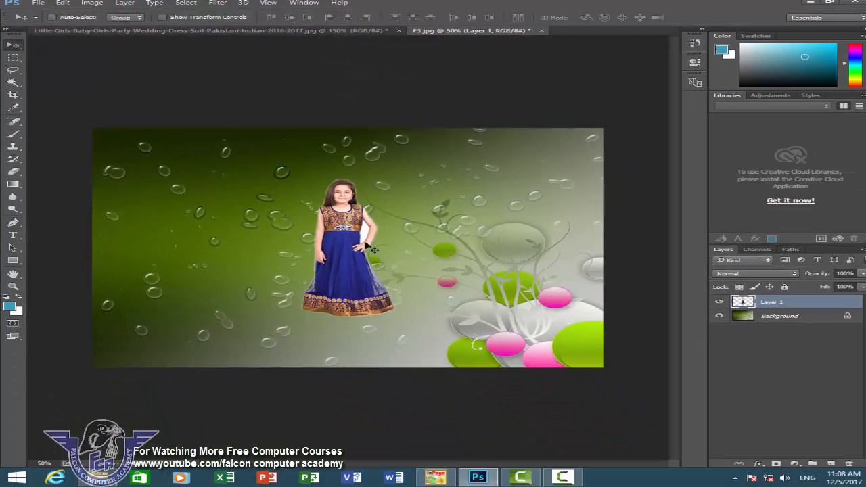
{"action": "left_click_drag", "start_coordinate": [356, 223], "coordinate": [254, 243]}
{"action": "left_click_drag", "start_coordinate": [221, 274], "coordinate": [162, 296]}
{"action": "left_click_drag", "start_coordinate": [155, 298], "coordinate": [156, 298]}
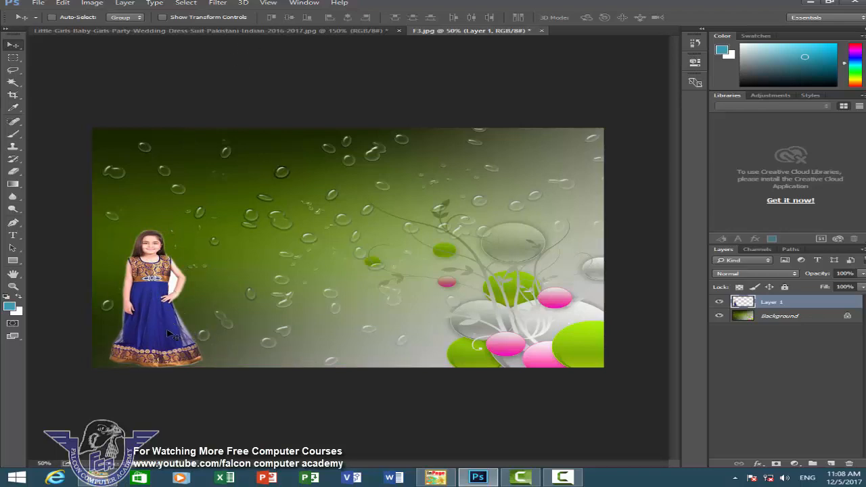
Turn on transform controls and enlarge the girl by scaling her from the upper-right corner handle.
{"action": "left_click", "coordinate": [164, 18]}
{"action": "left_click_drag", "start_coordinate": [203, 230], "coordinate": [242, 172]}
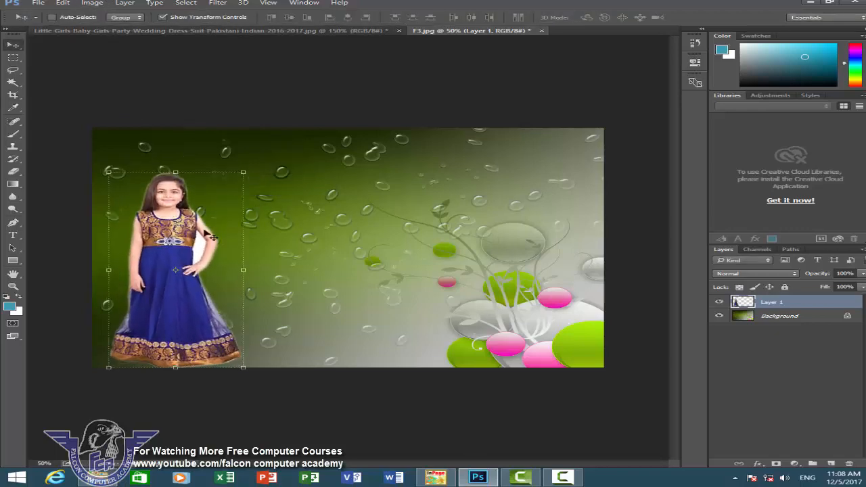
With the Pen tool, trace a closed path around the white background gap between the girl's right arm and waist.
{"action": "key", "text": "ctrl"}
{"action": "left_click_drag", "start_coordinate": [134, 201], "coordinate": [266, 284]}
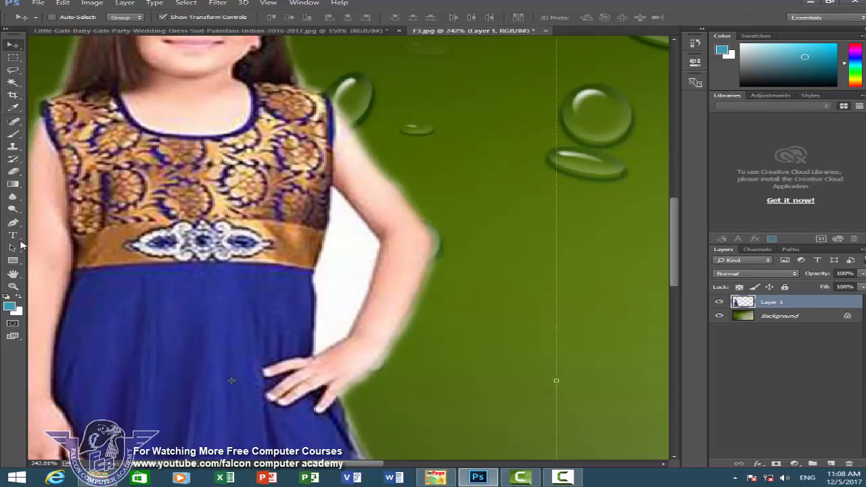
{"action": "left_click", "coordinate": [12, 222]}
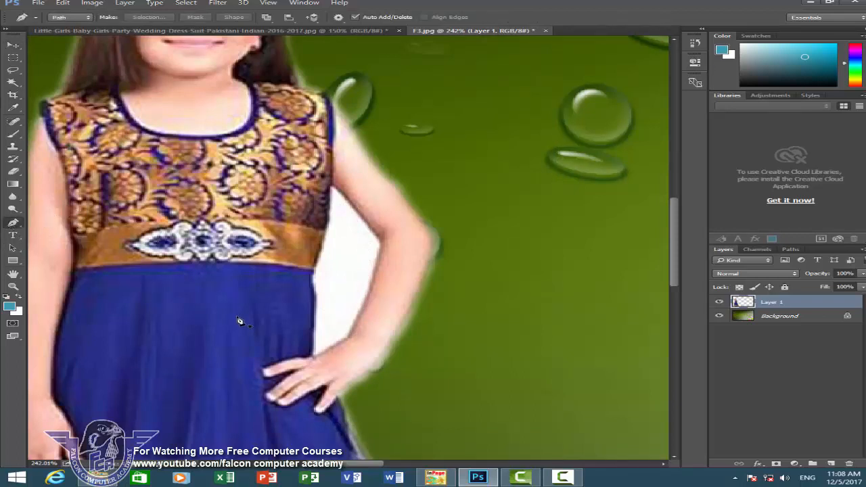
{"action": "left_click", "coordinate": [314, 350]}
{"action": "left_click", "coordinate": [314, 316]}
{"action": "left_click", "coordinate": [312, 290]}
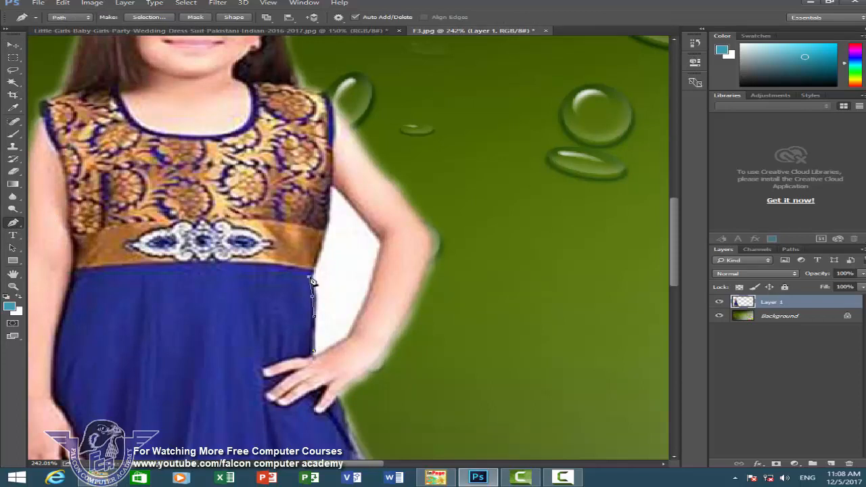
{"action": "left_click", "coordinate": [310, 275]}
{"action": "left_click", "coordinate": [328, 225]}
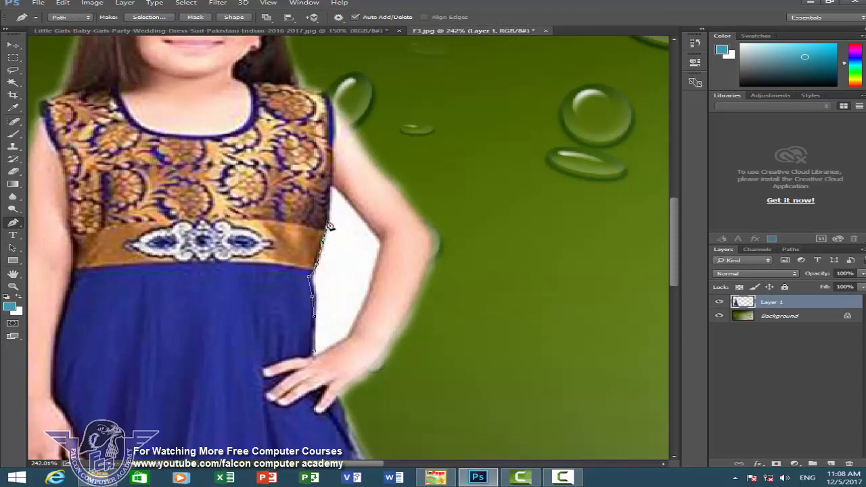
{"action": "left_click", "coordinate": [332, 188]}
{"action": "left_click", "coordinate": [374, 225]}
{"action": "left_click", "coordinate": [381, 236]}
{"action": "left_click", "coordinate": [376, 256]}
{"action": "left_click_drag", "start_coordinate": [370, 288], "coordinate": [365, 310]}
{"action": "left_click", "coordinate": [366, 306]}
{"action": "left_click", "coordinate": [357, 319]}
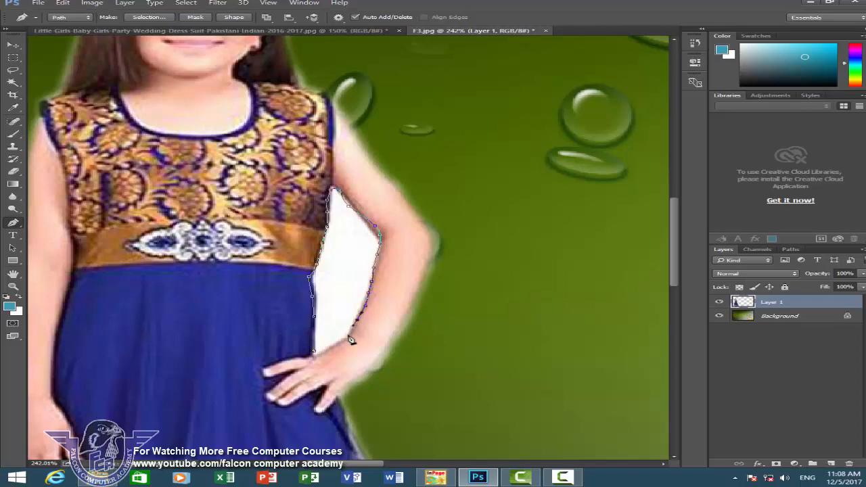
{"action": "left_click", "coordinate": [348, 335]}
{"action": "left_click", "coordinate": [339, 343]}
{"action": "left_click", "coordinate": [332, 347]}
{"action": "left_click", "coordinate": [324, 353]}
{"action": "left_click", "coordinate": [315, 355]}
Convert the gap path into a selection with a 2-pixel feather radius, remove the white area, and deselect.
{"action": "right_click", "coordinate": [330, 284]}
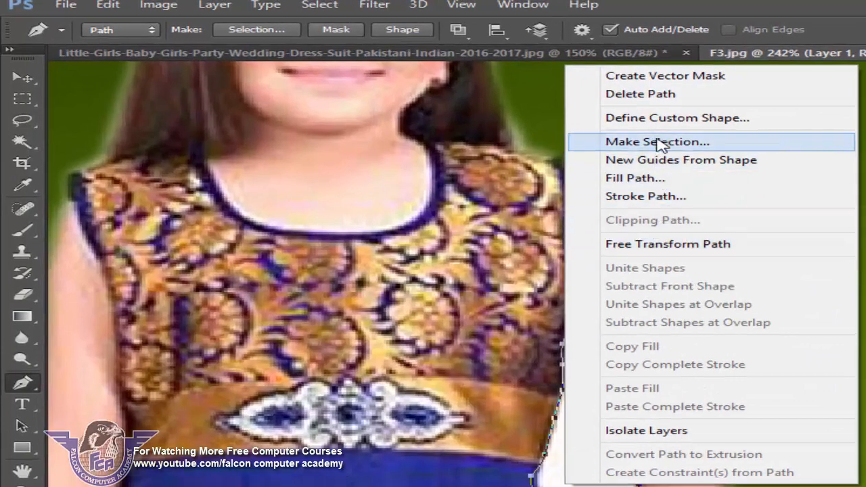
{"action": "left_click", "coordinate": [604, 130]}
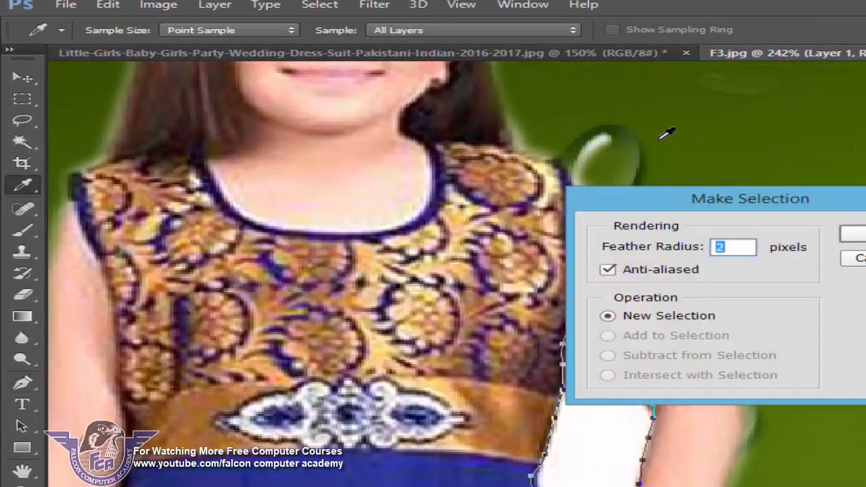
{"action": "key", "text": "Return"}
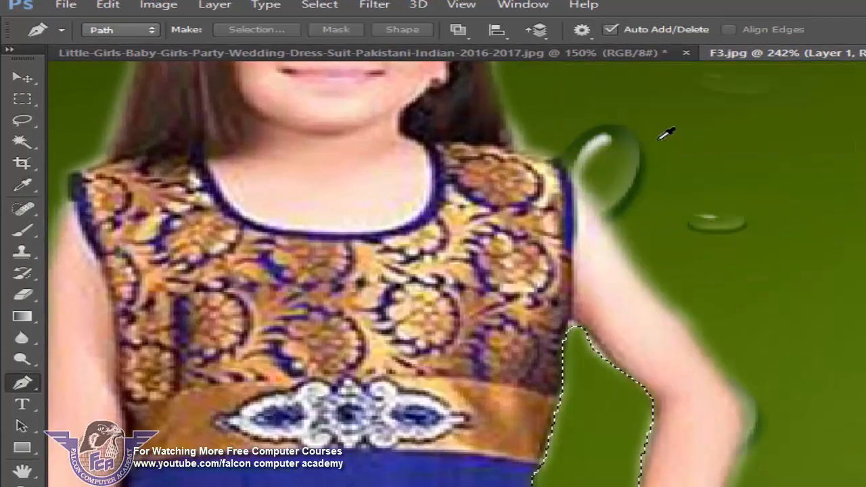
{"action": "key", "text": "ctrl+d"}
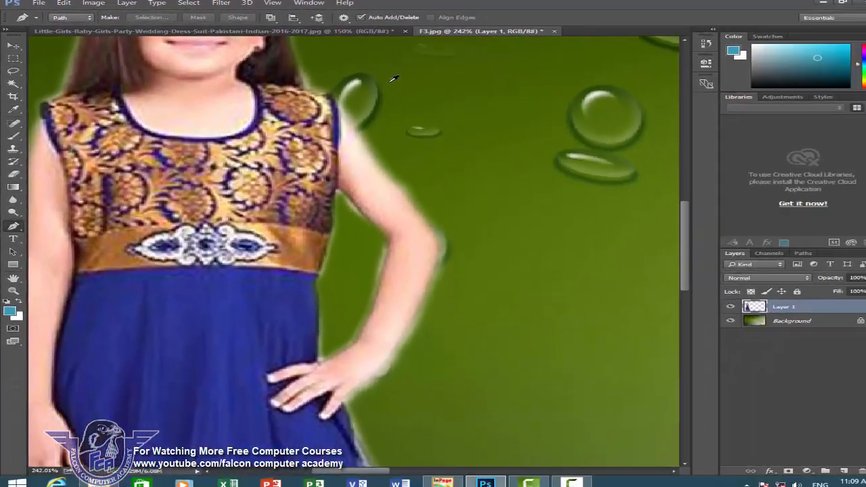
{"action": "key", "text": "ctrl+0"}
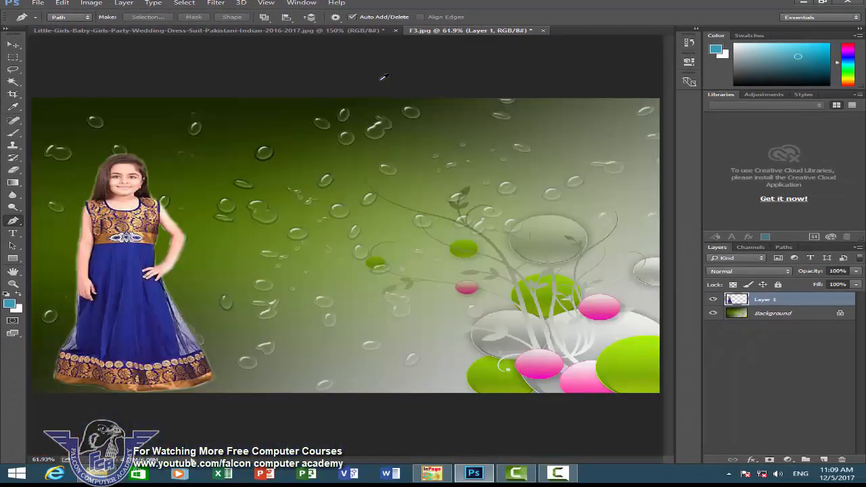